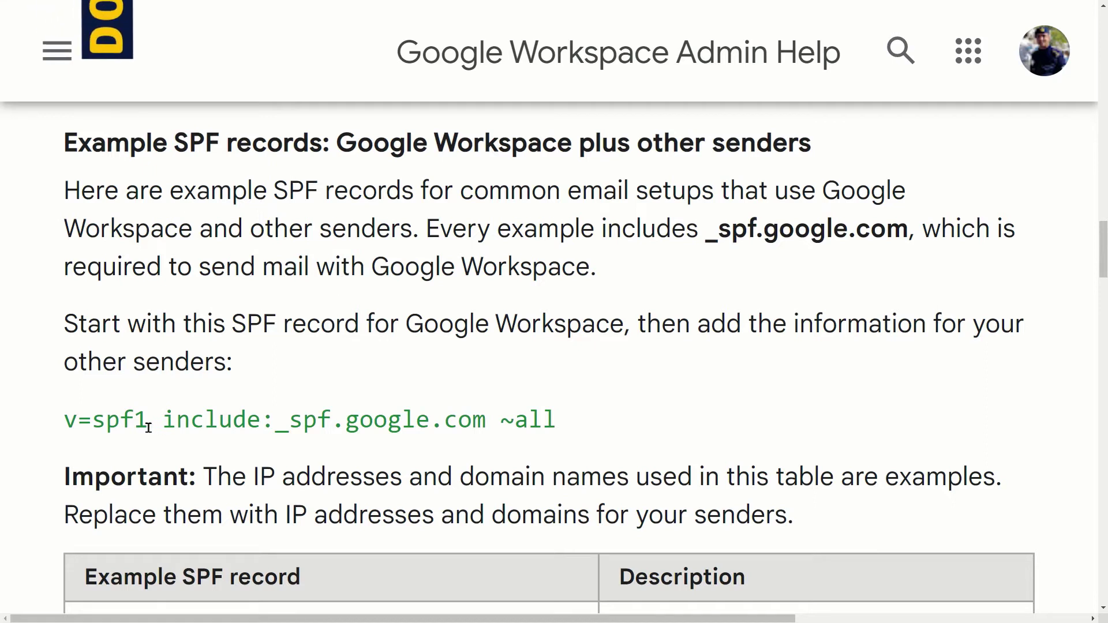
Step: Select the SPF line v=spf1 include:_spf.google.com ~all in Admin Help and bring up its copy menu
left_click_drag(64, 421, 581, 420)
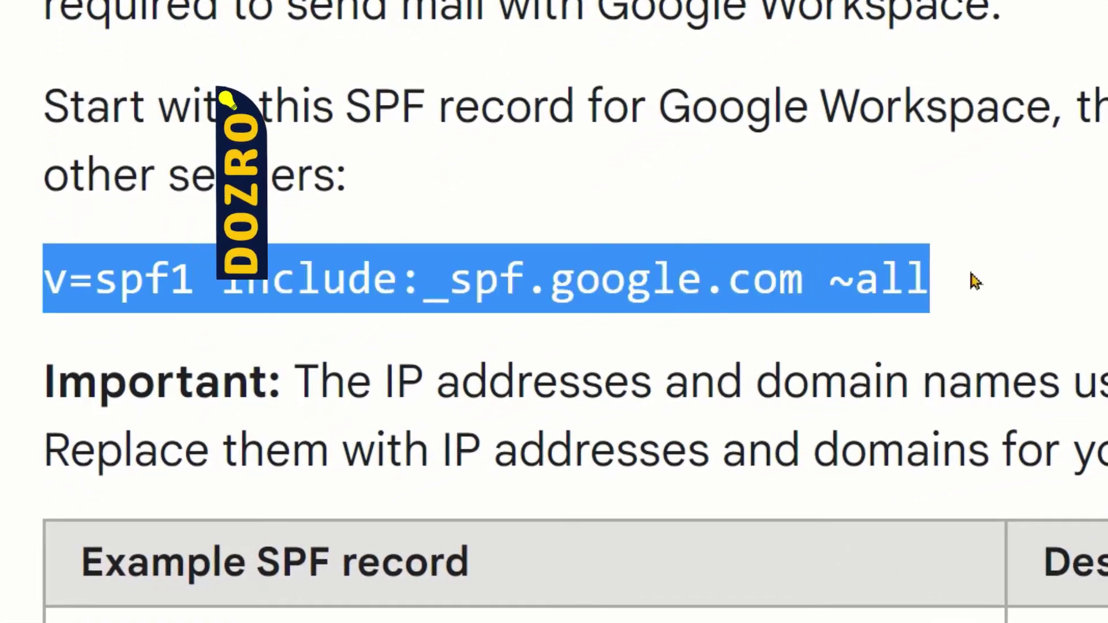
right_click(635, 274)
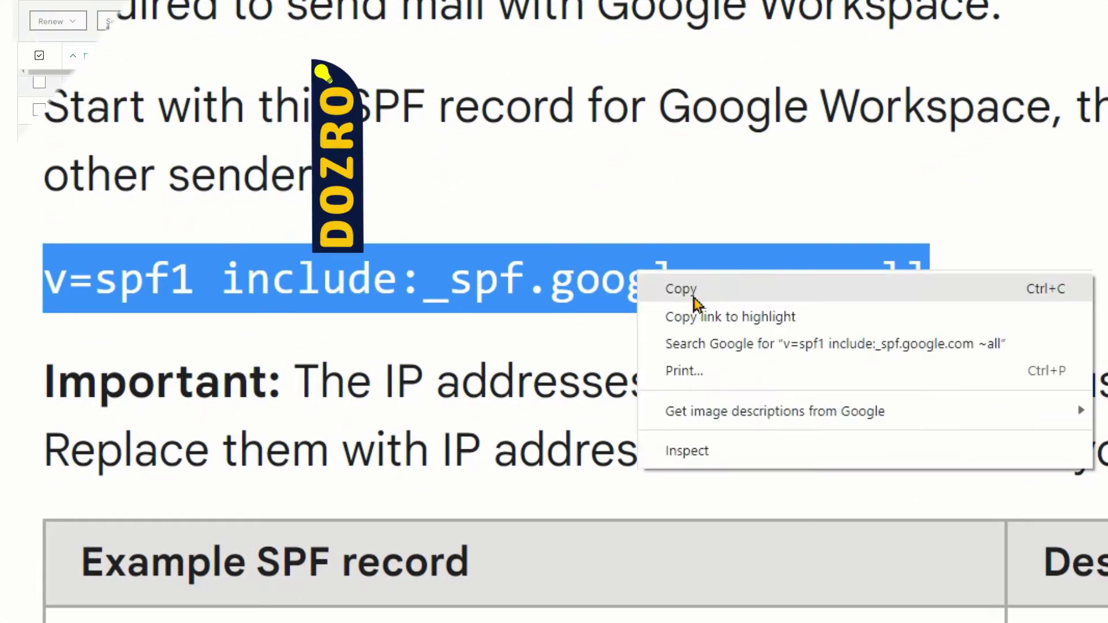
Step: Copy the SPF record, then open okay9.com and its DNS management from My Domains
left_click(693, 293)
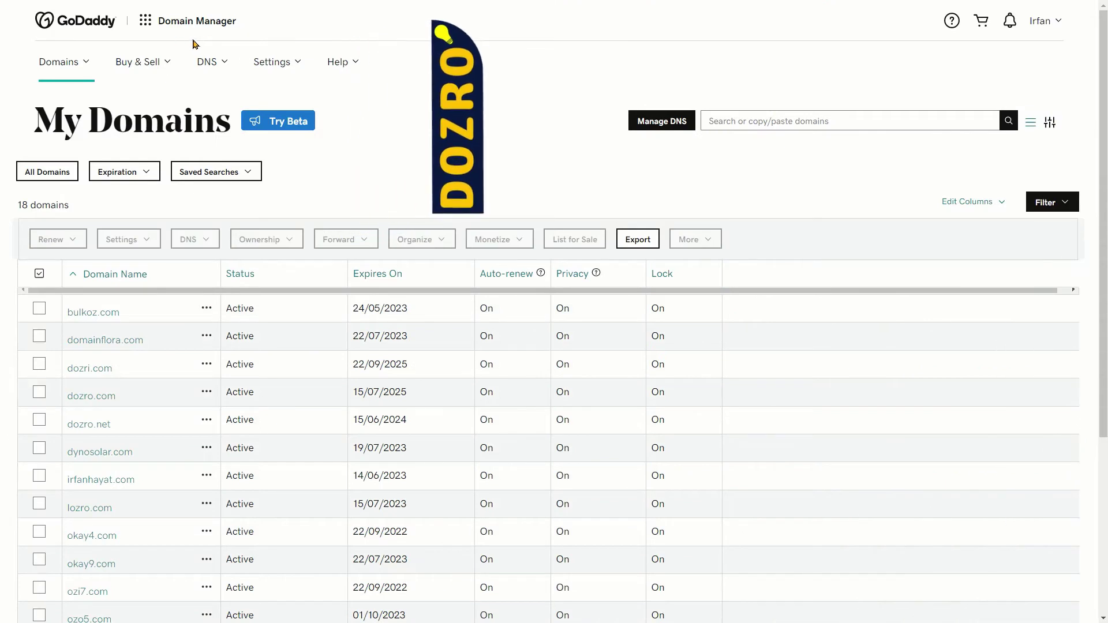
scroll(190, 267, "down", 5)
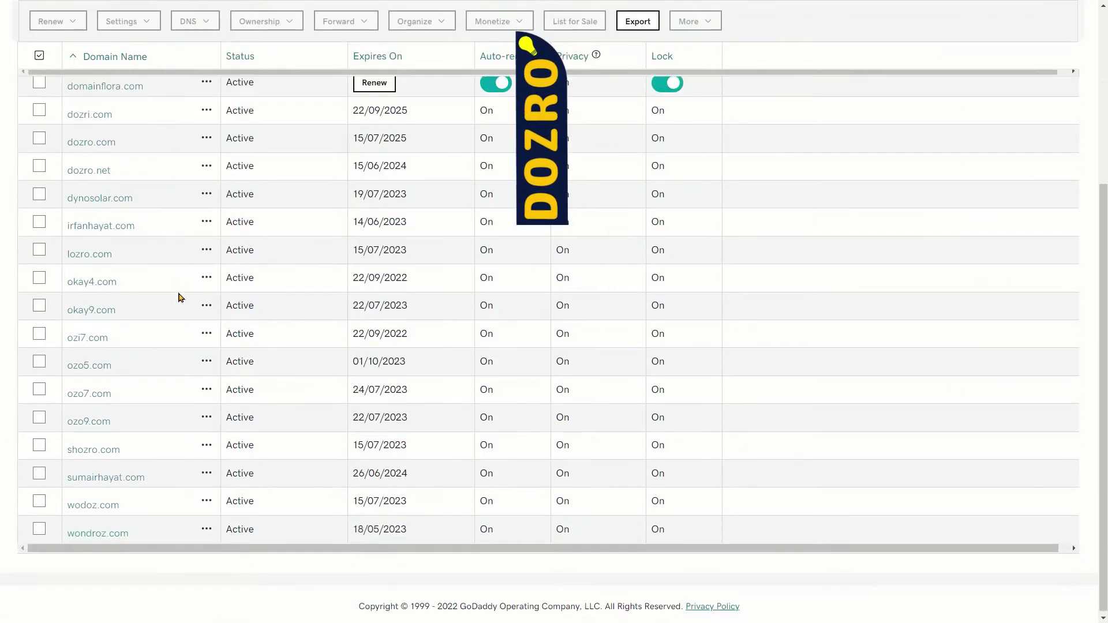
left_click(93, 313)
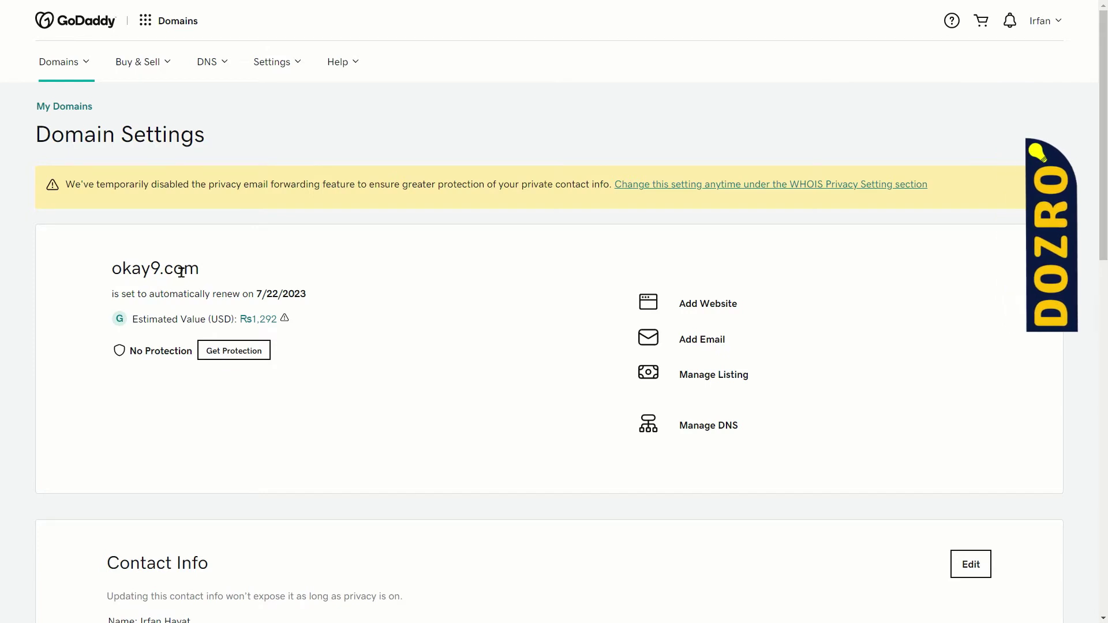
left_click(720, 427)
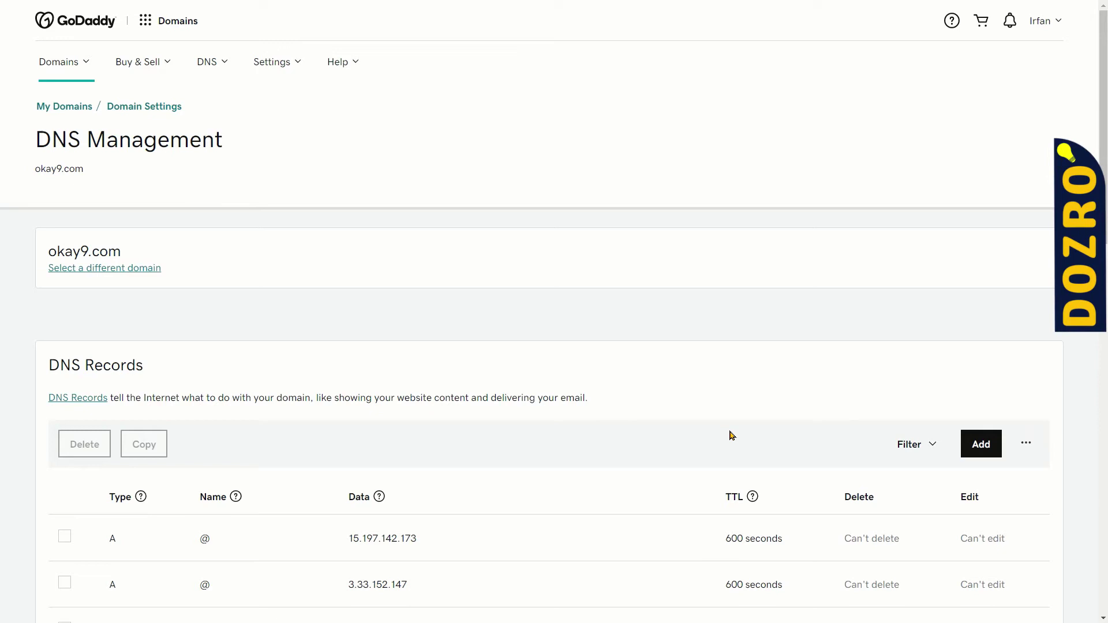
Step: Start a new DNS record for okay9.com and review the five existing MX records
left_click(981, 447)
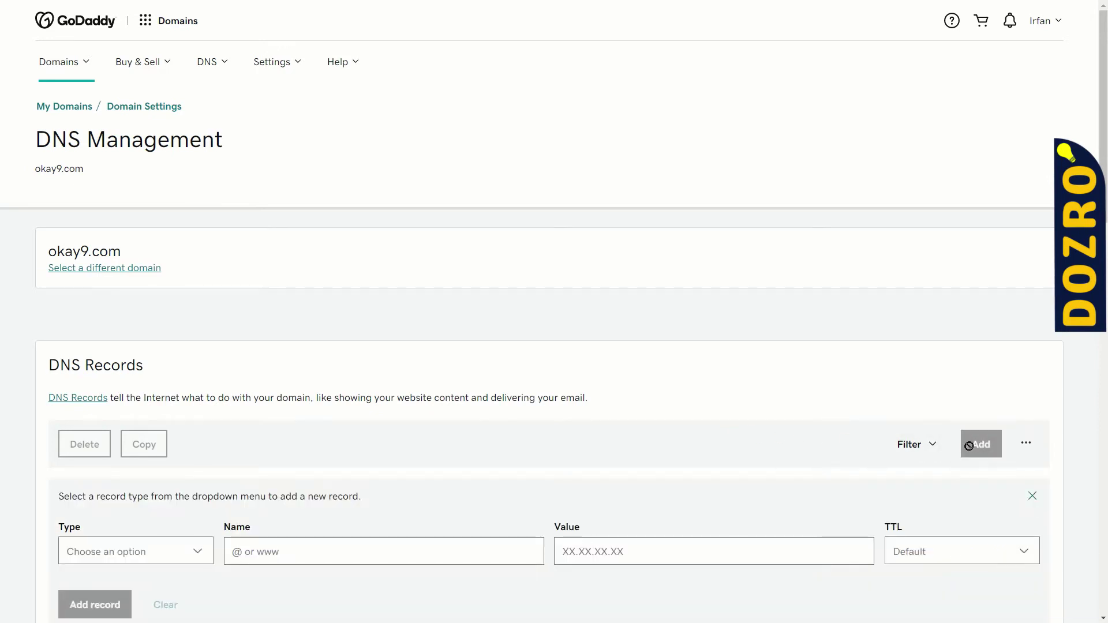
scroll(604, 473, "down", 4)
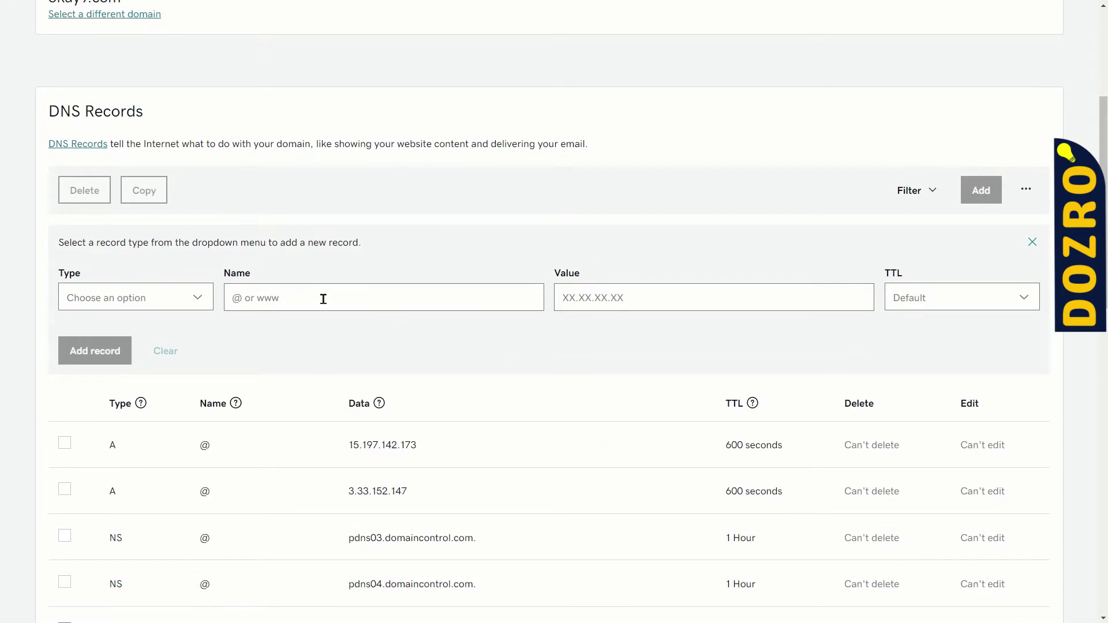
scroll(664, 400, "up", 1)
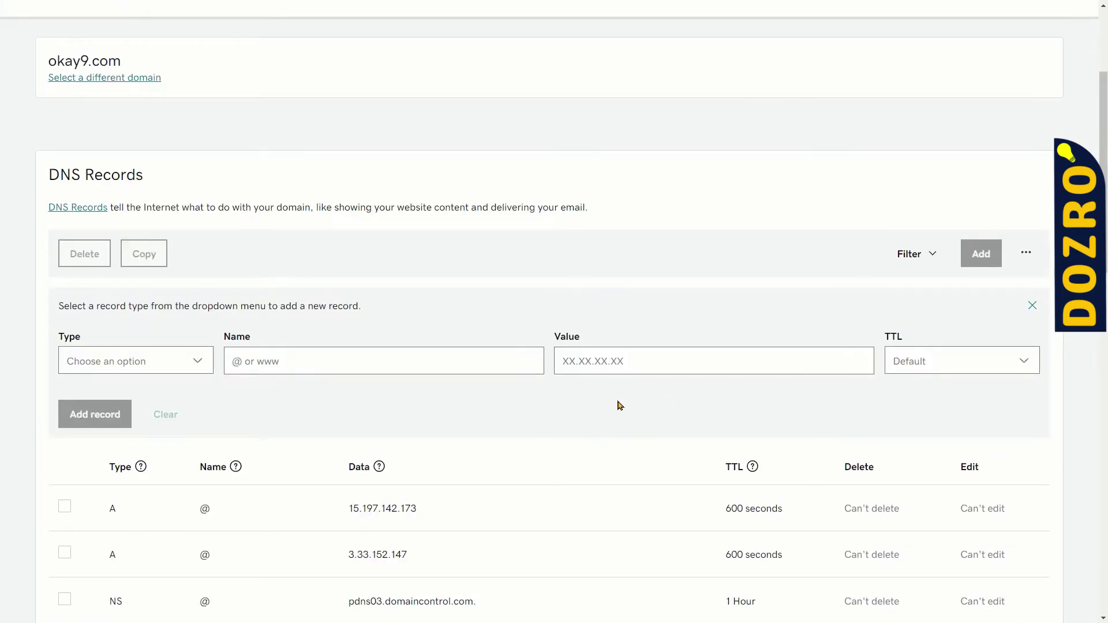
scroll(609, 404, "down", 10)
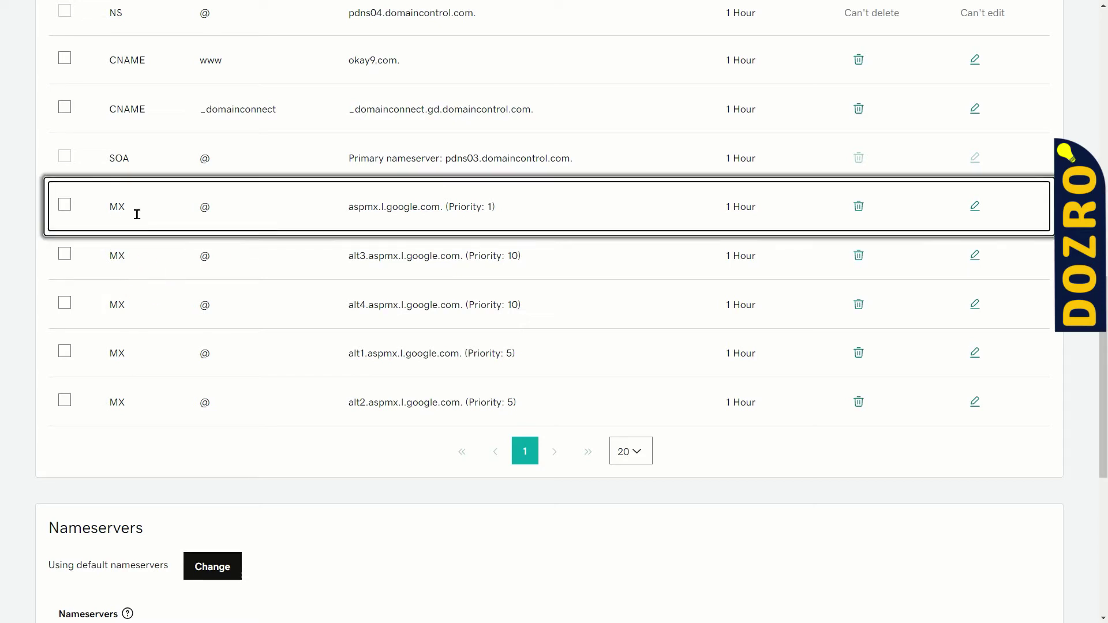
left_click_drag(136, 213, 767, 401)
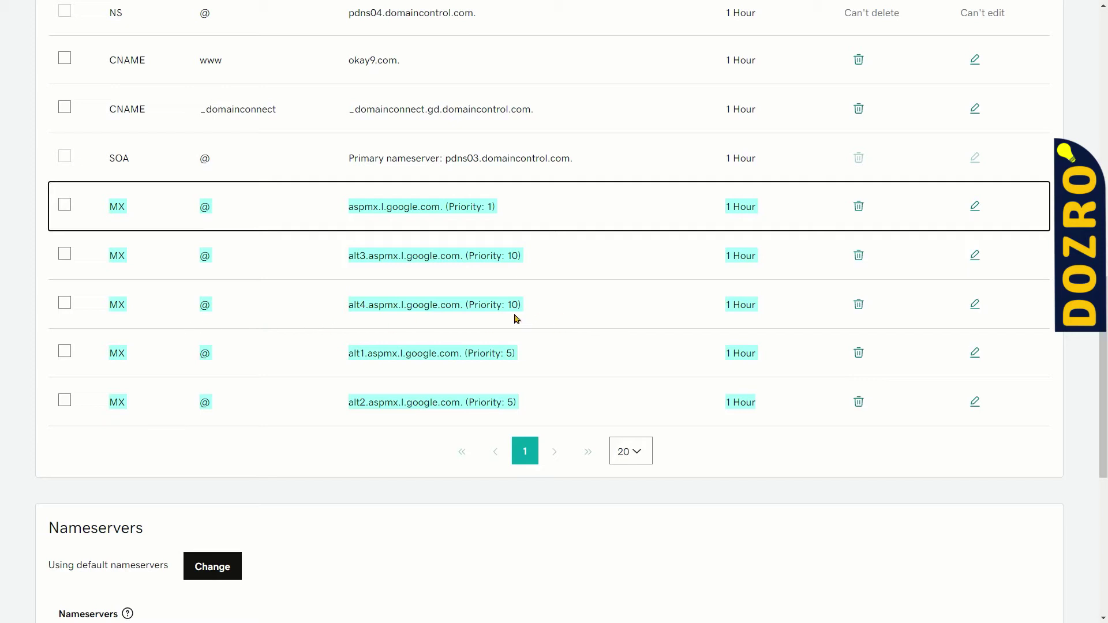
scroll(695, 334, "up", 10)
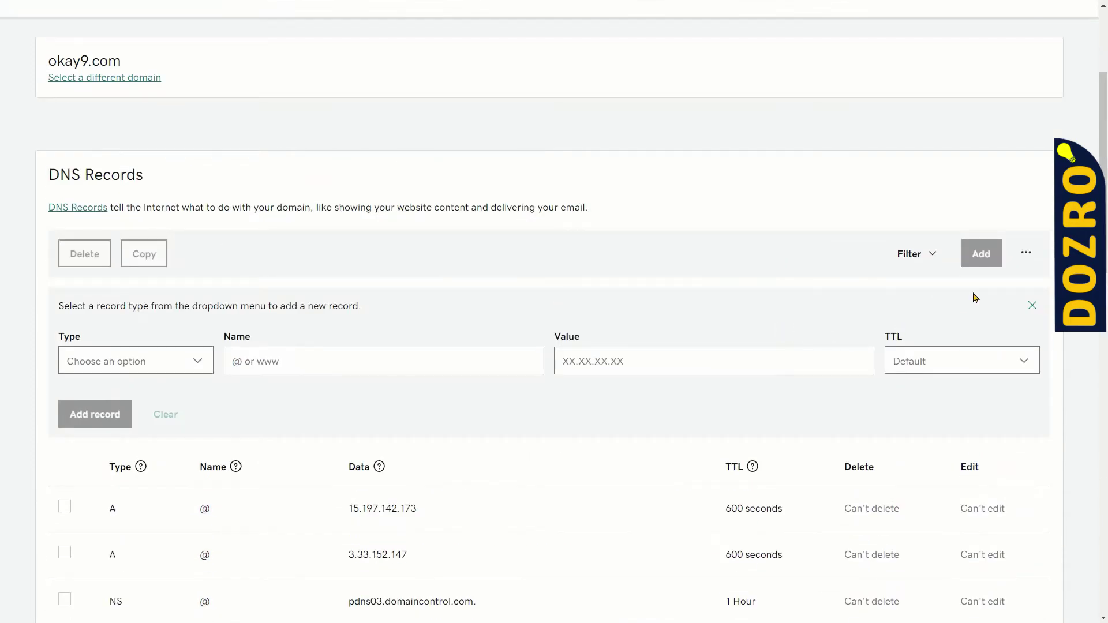
Step: Make the new record a TXT record with name @
left_click(202, 362)
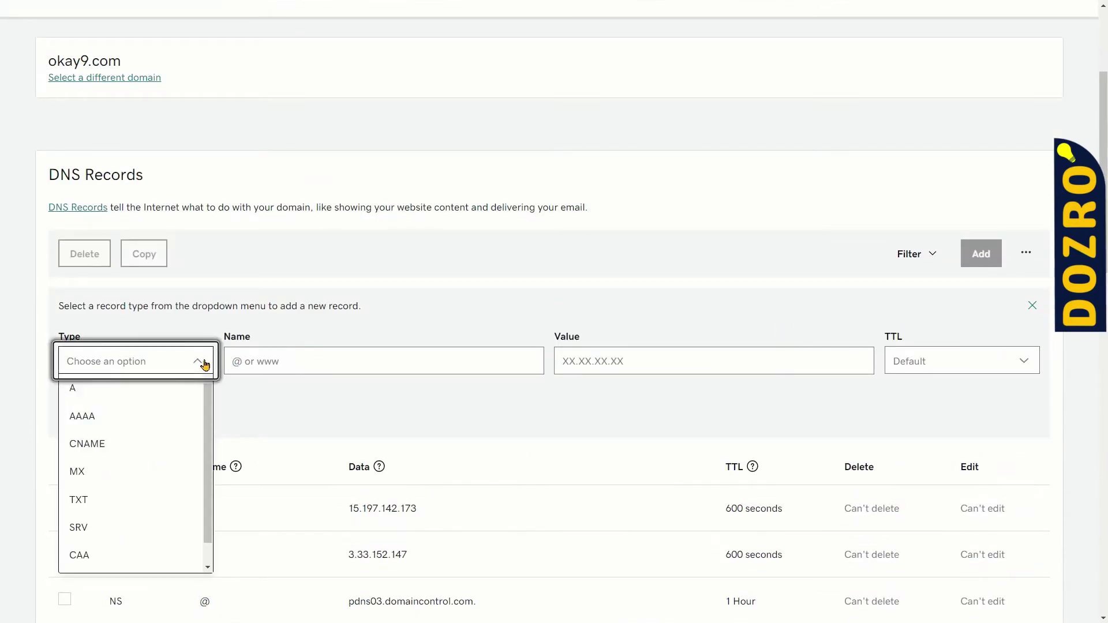
left_click(93, 512)
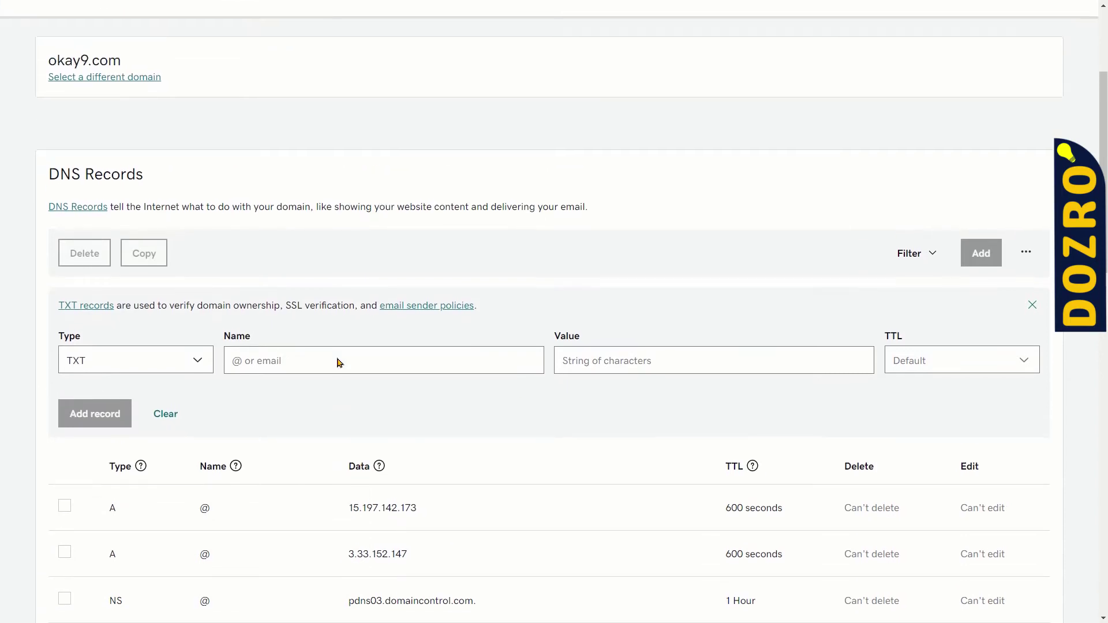
left_click(289, 353)
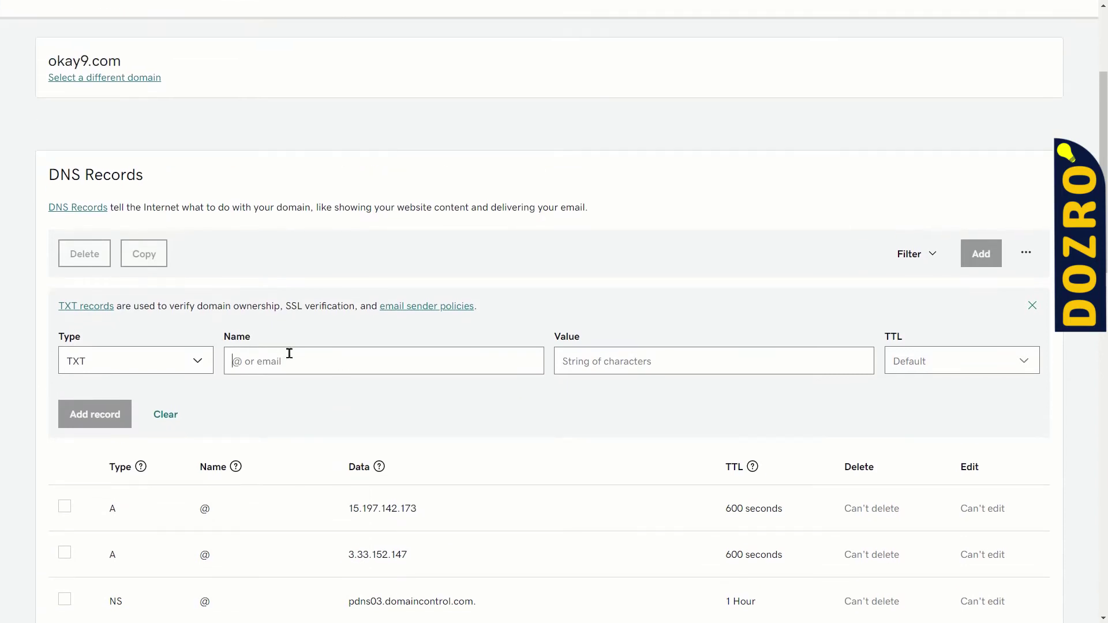
type("@")
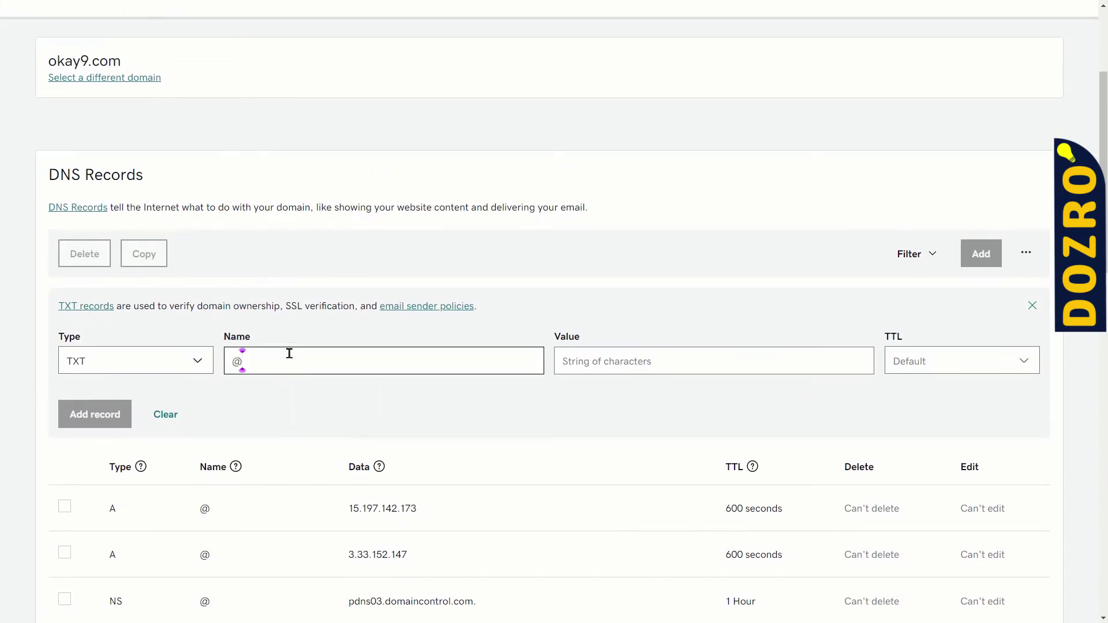
left_click(316, 395)
Step: Paste the SPF value as the record value, set TTL to 1 Hour and save
left_click(597, 354)
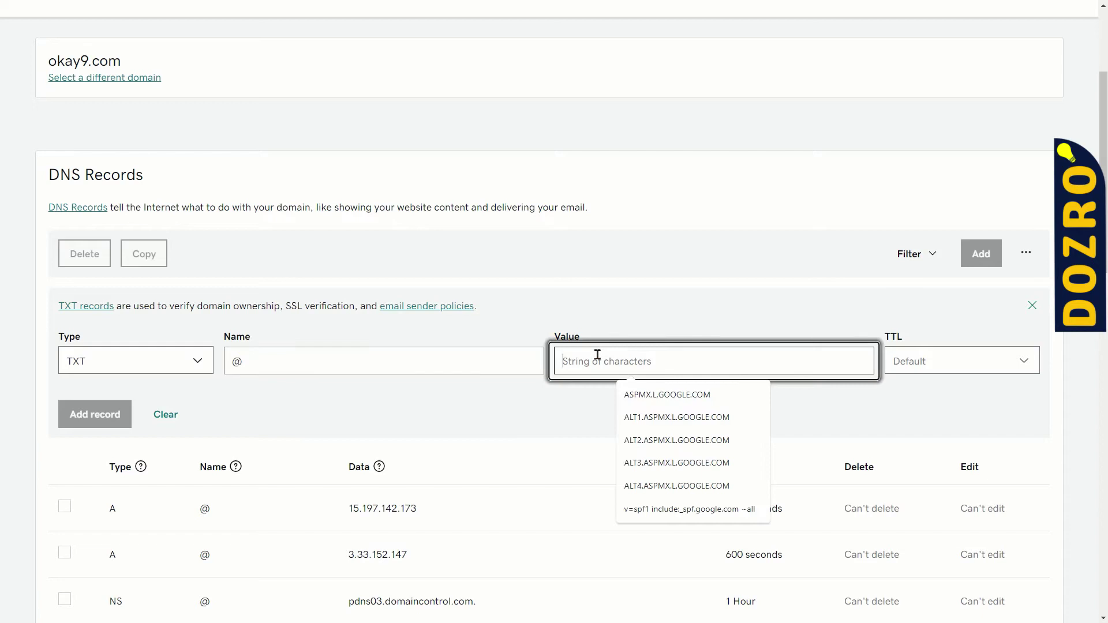
right_click(597, 357)
left_click(668, 456)
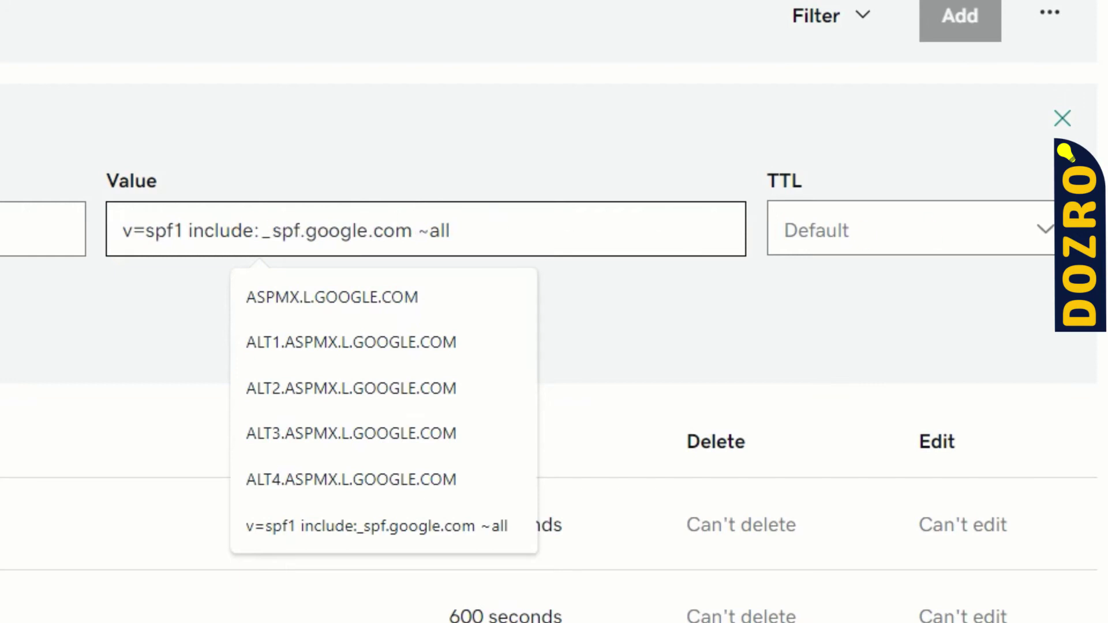
left_click(1047, 233)
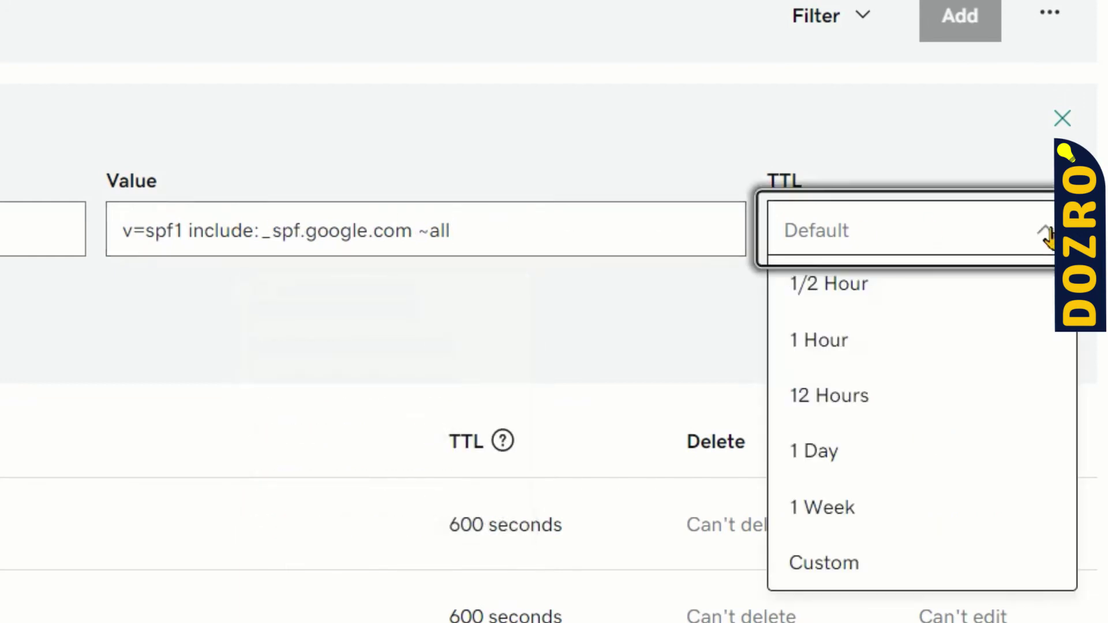
left_click(844, 351)
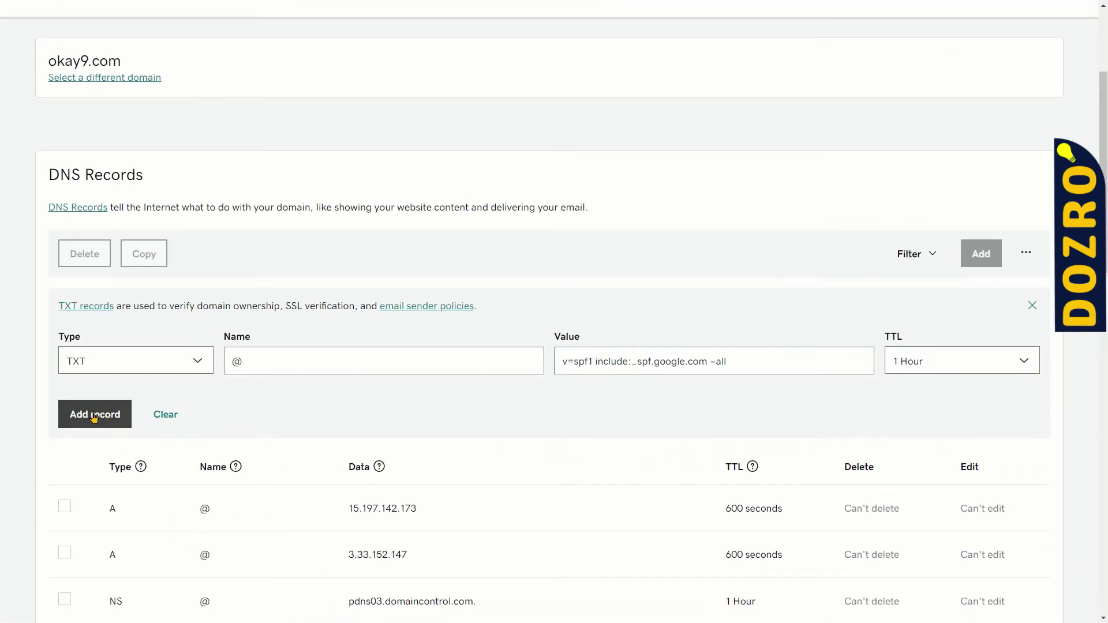
left_click(94, 415)
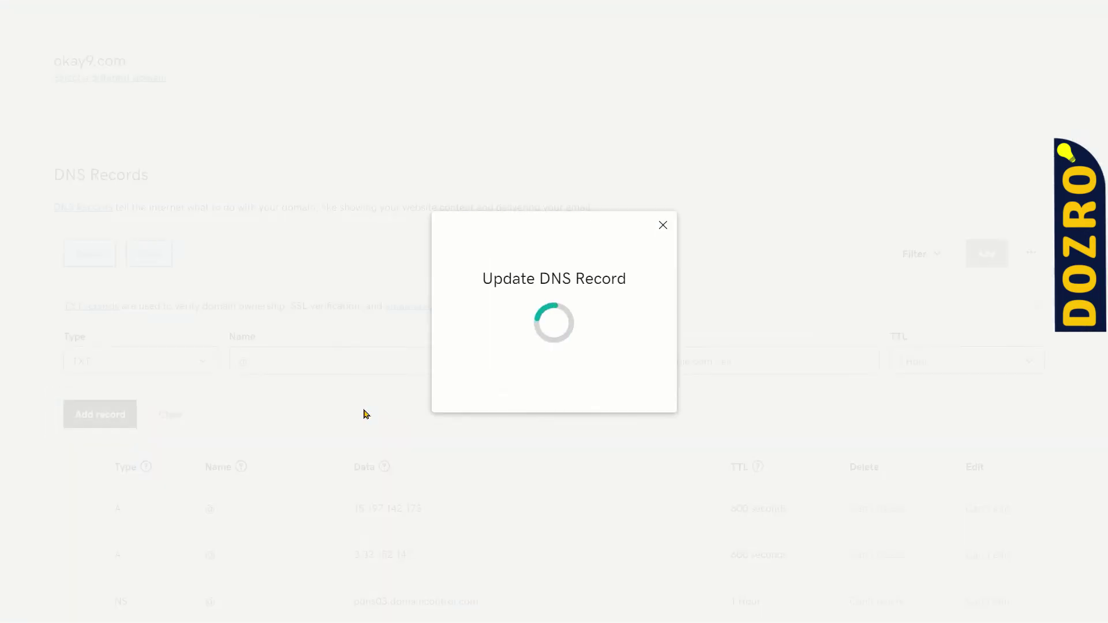
scroll(413, 495, "down", 9)
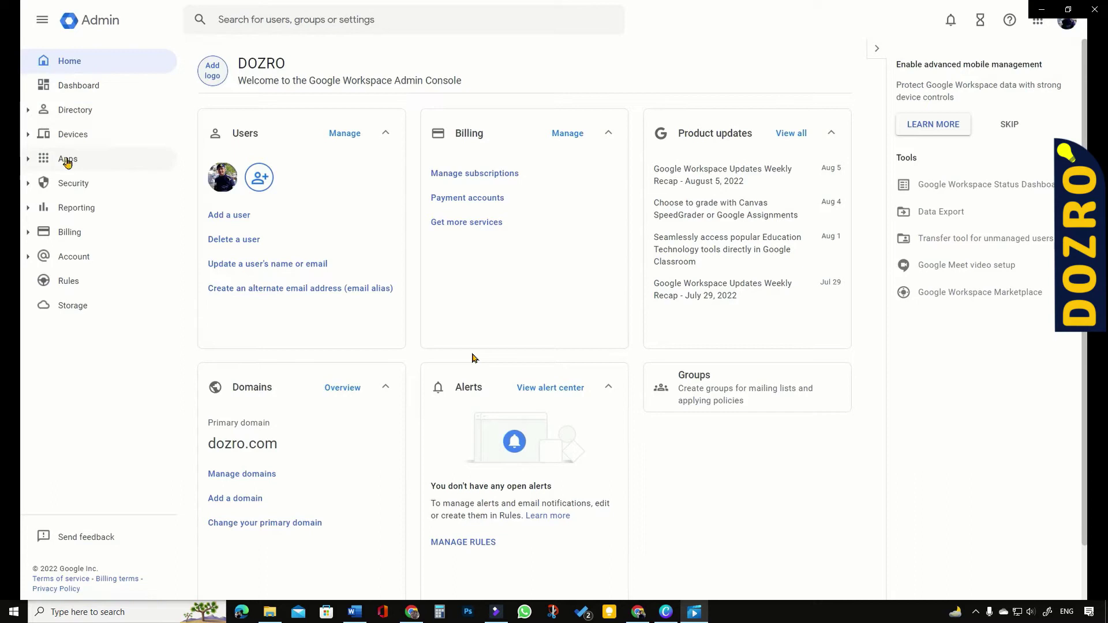
left_click(30, 159)
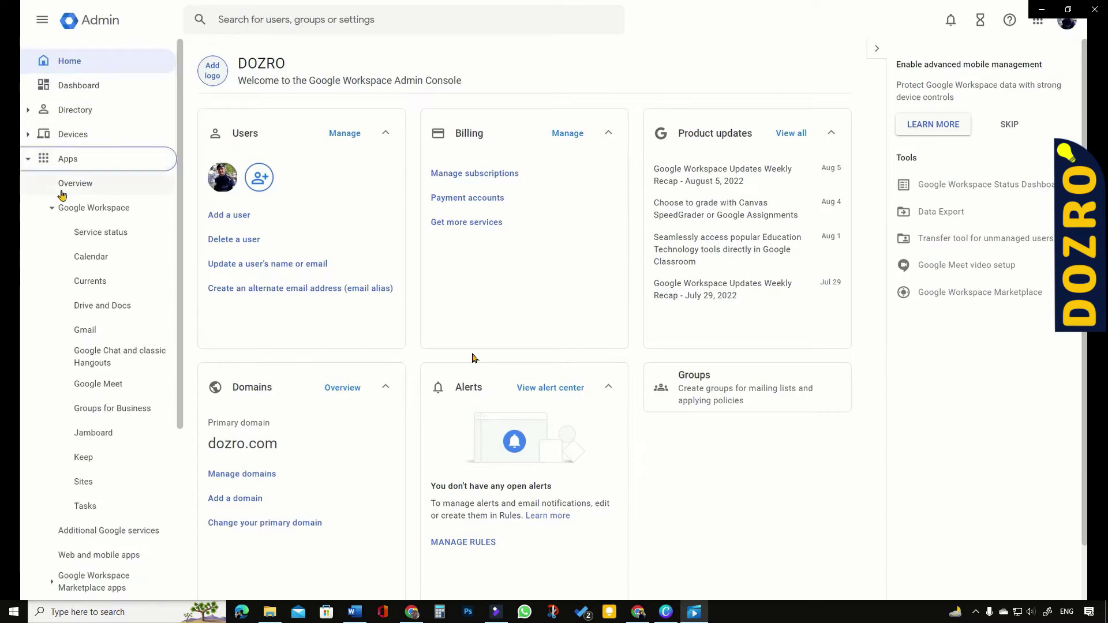
left_click(87, 332)
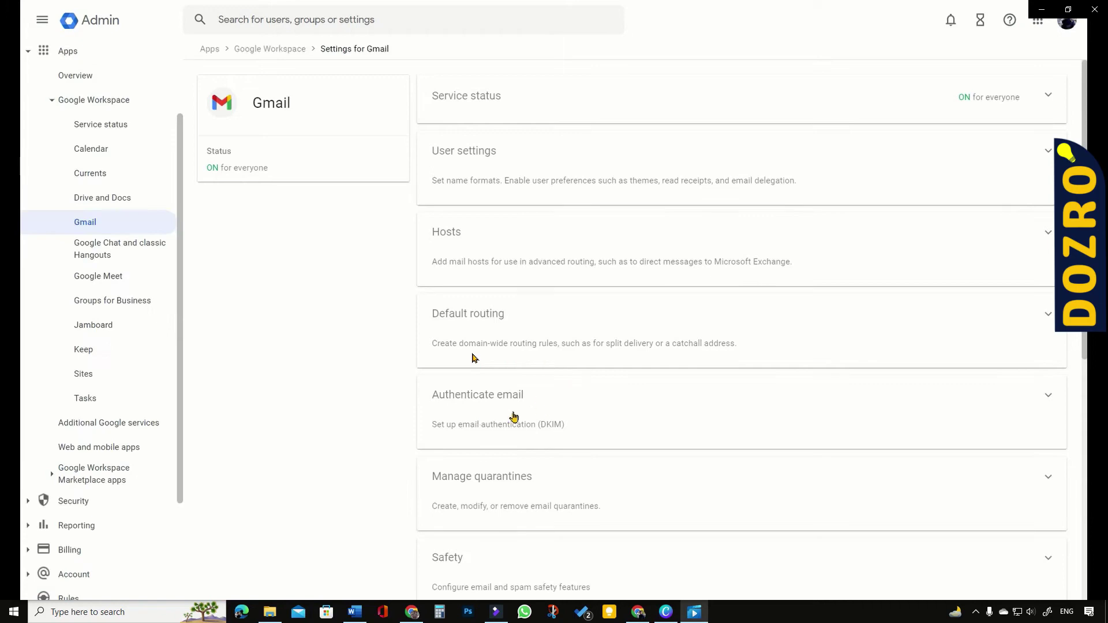
left_click(511, 416)
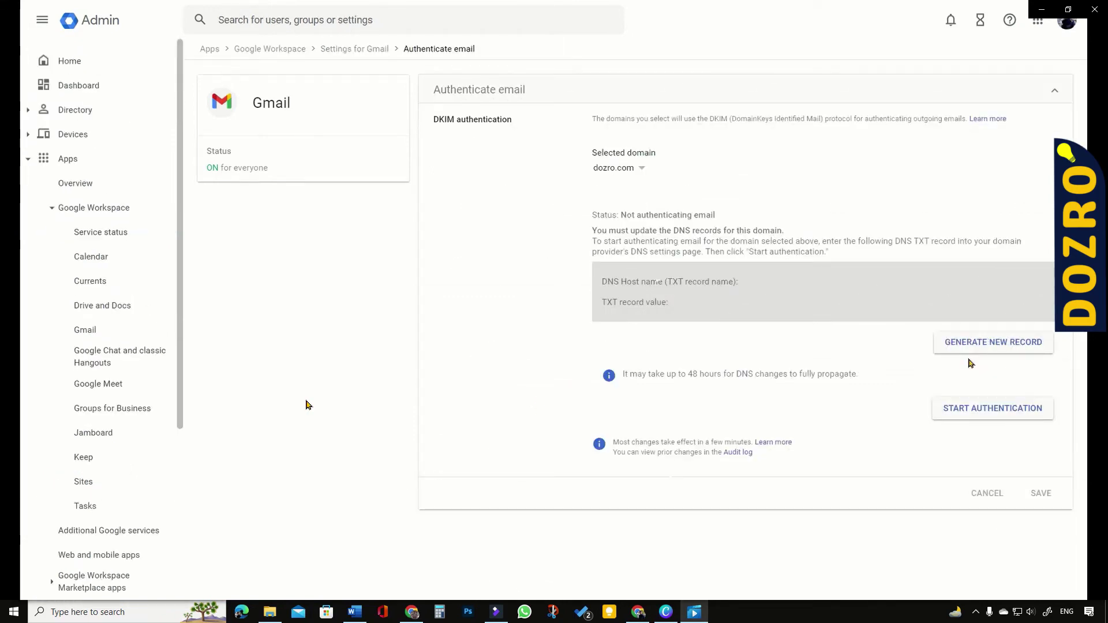
Step: Generate a new DKIM record with 2048-bit key length and prefix google
left_click(1006, 345)
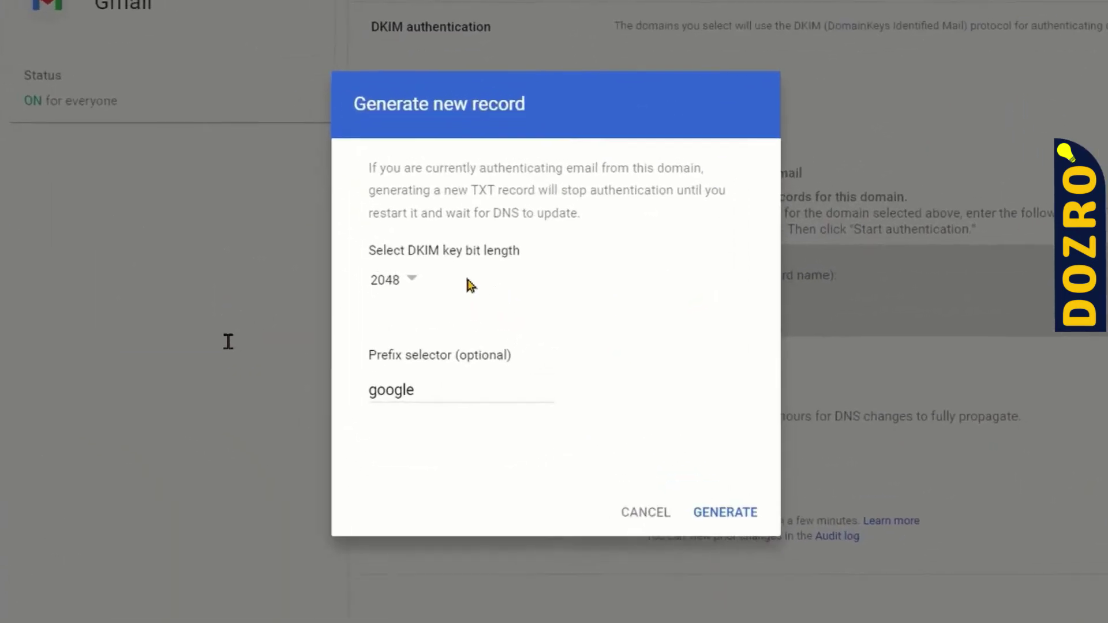
left_click(413, 280)
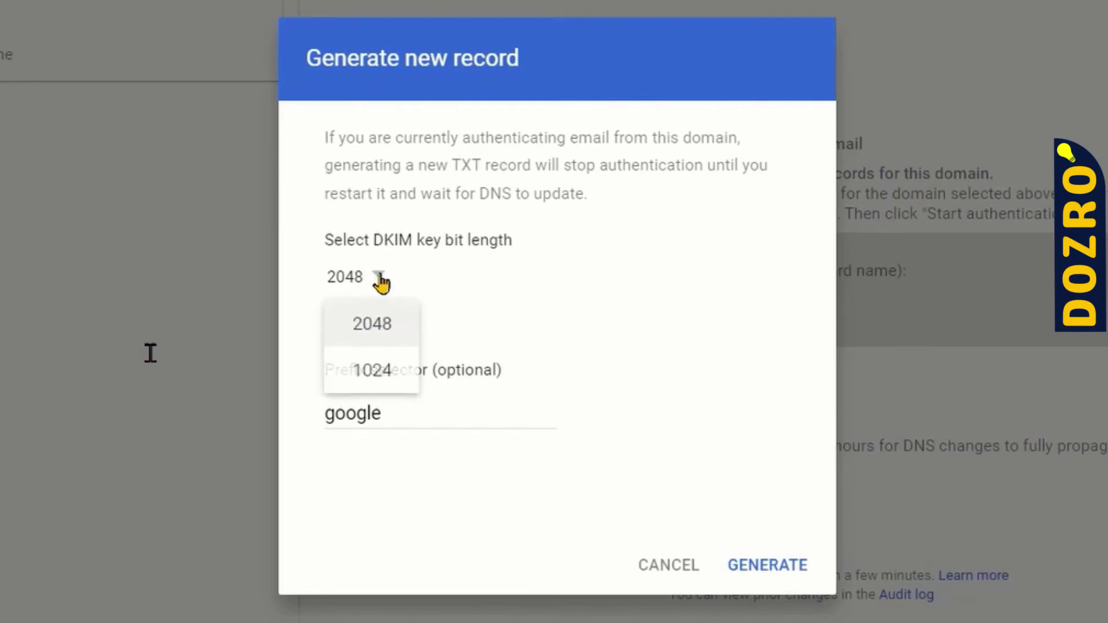
left_click(499, 277)
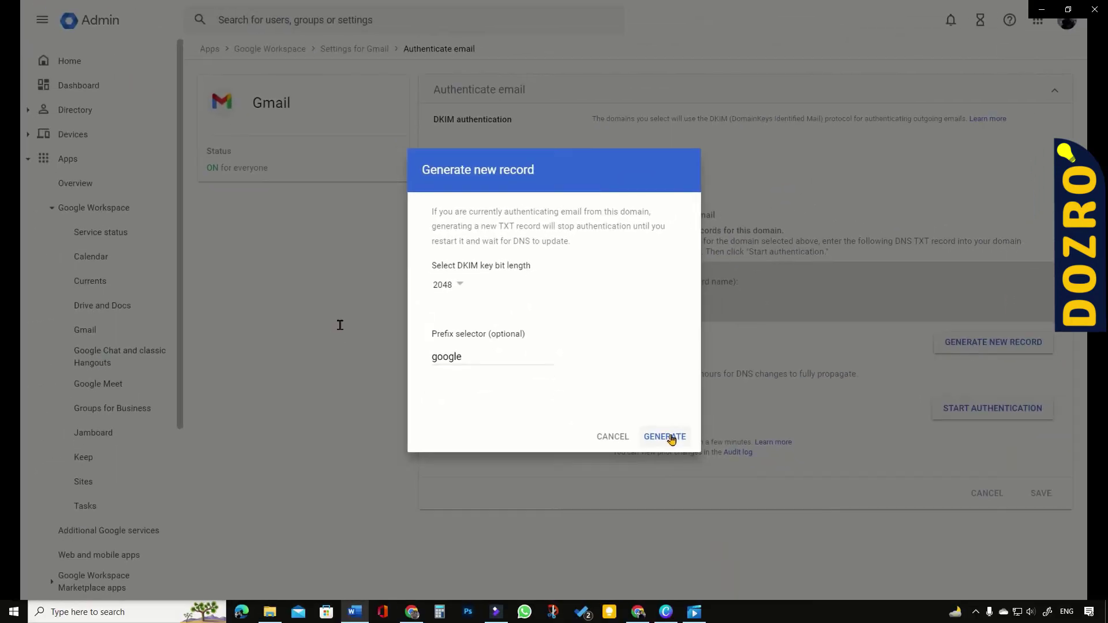
left_click(670, 437)
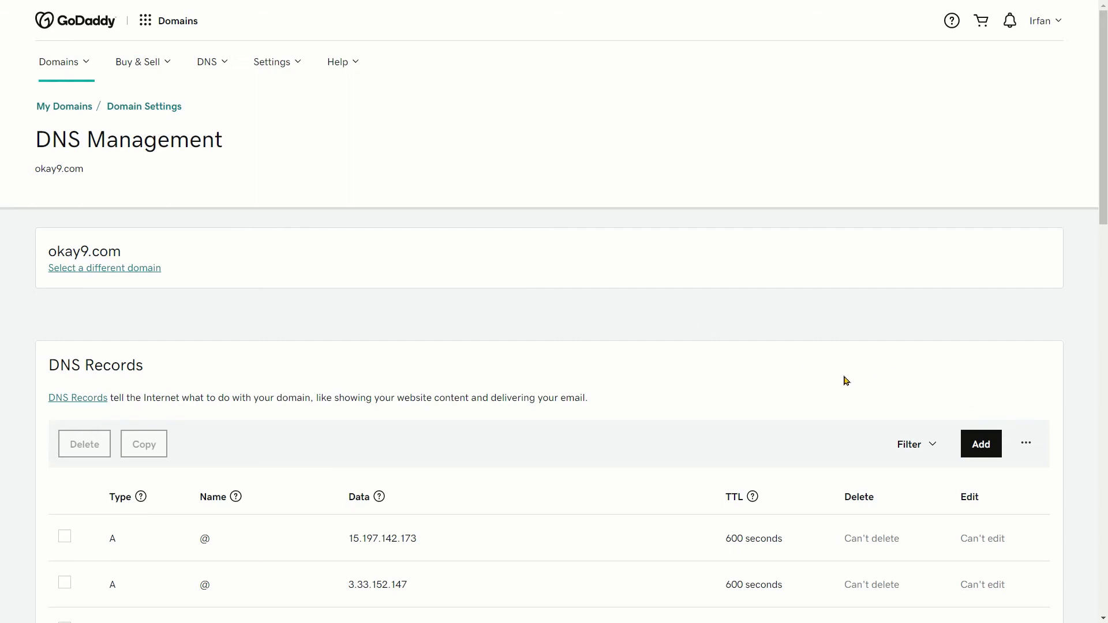
Step: Dismiss the unmodifiable-records notice and start a TXT record named google_domainkey
scroll(912, 387, "down", 3)
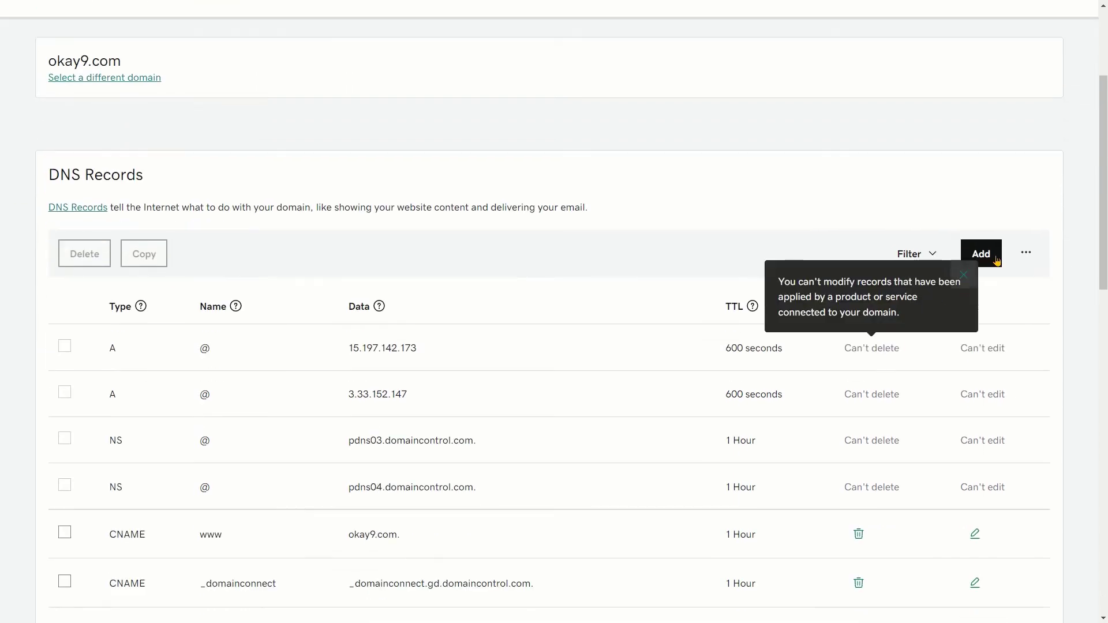
left_click(988, 257)
left_click(982, 259)
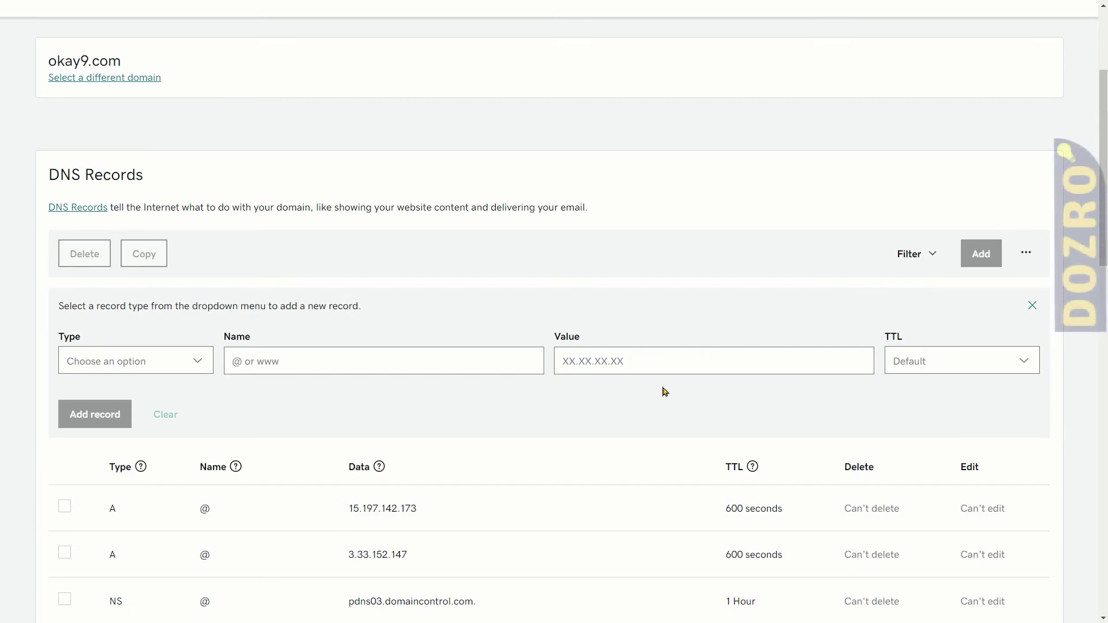
left_click(196, 362)
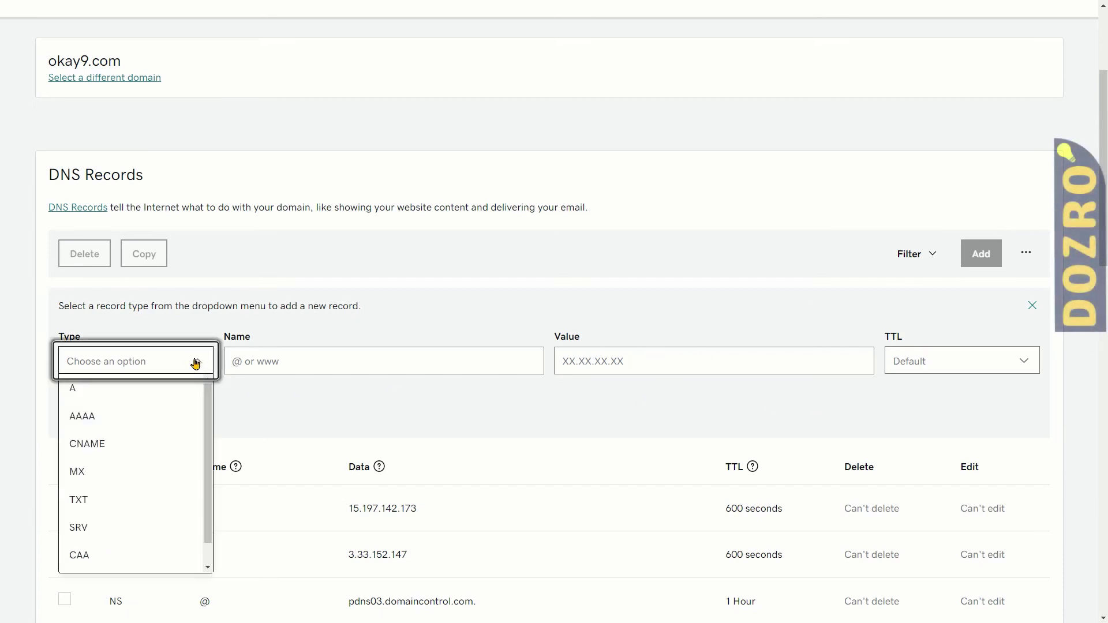
left_click(101, 501)
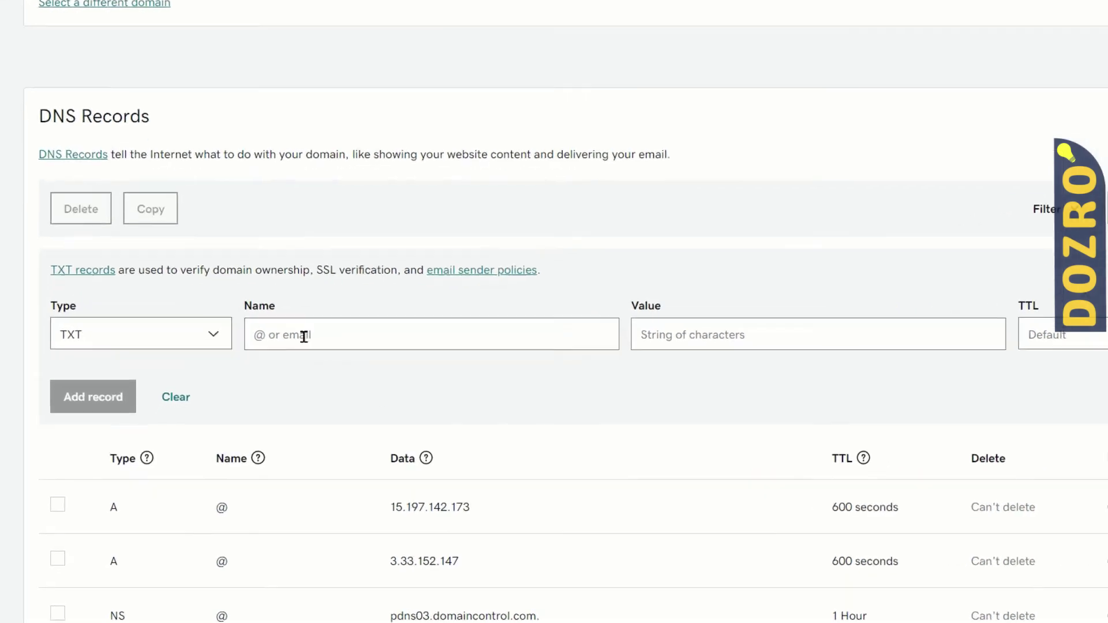
left_click(277, 360)
right_click(275, 364)
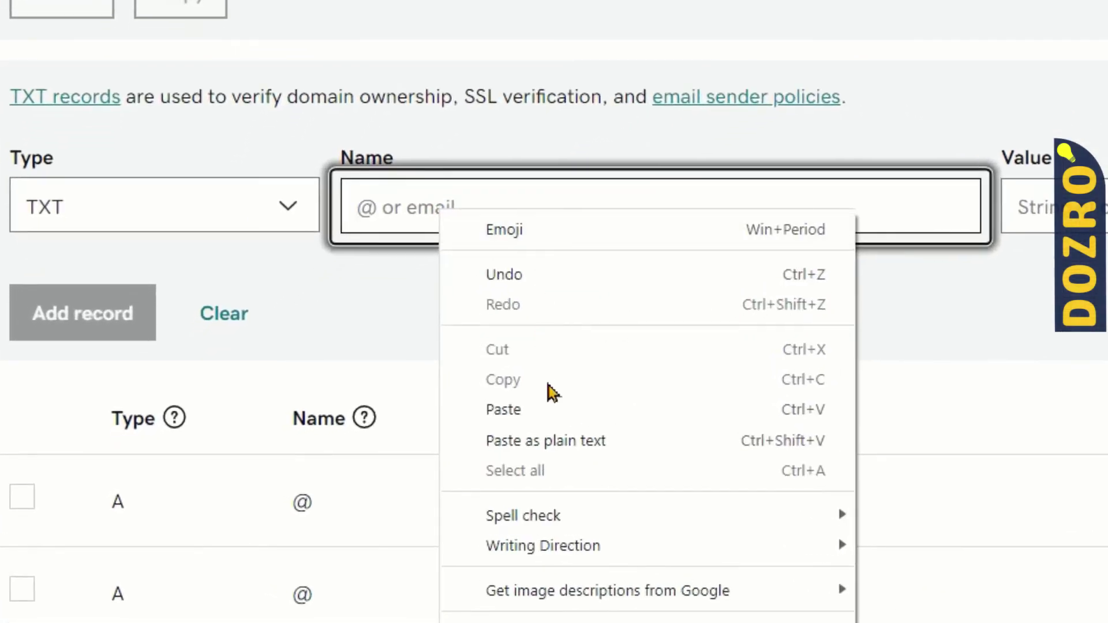
left_click(554, 446)
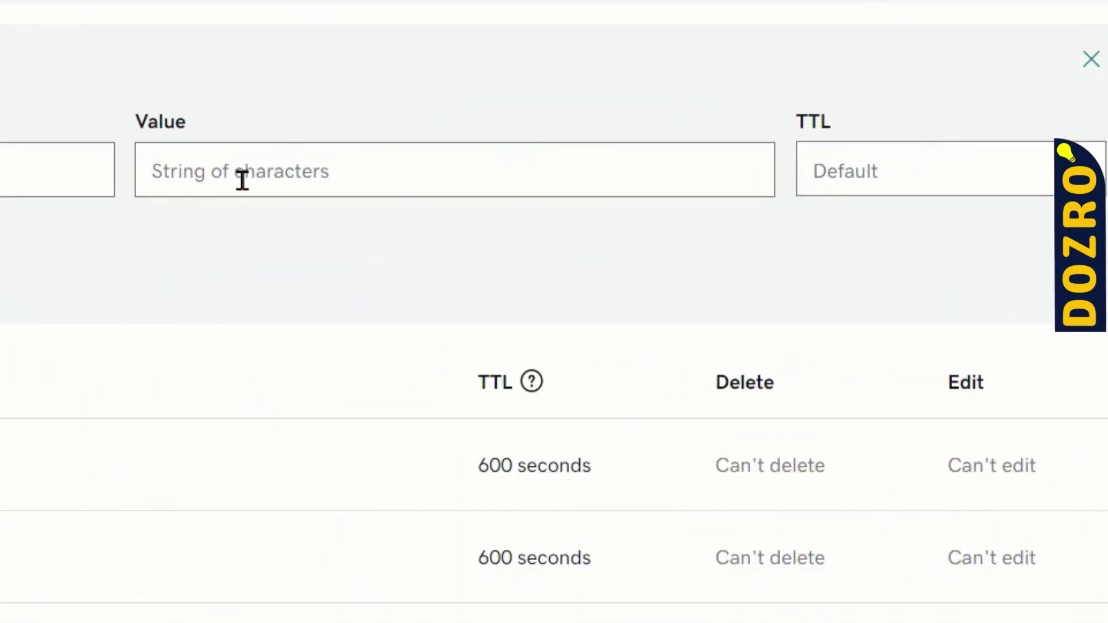
Step: Paste the DKIM key as the value, set TTL to 1 Hour and save the record
right_click(243, 167)
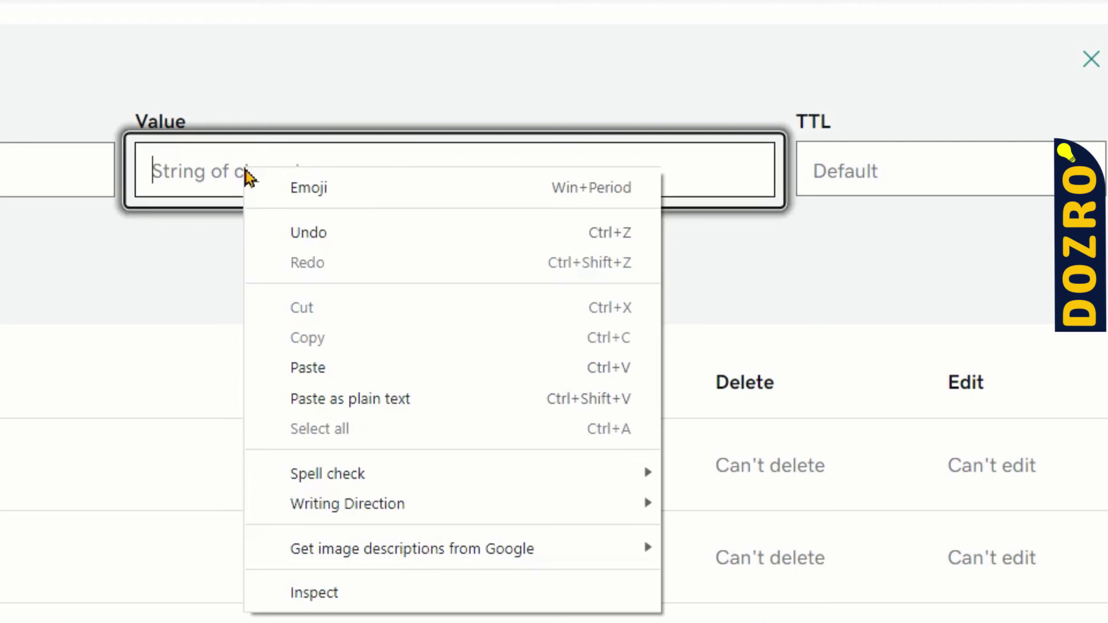
left_click(394, 400)
left_click(179, 243)
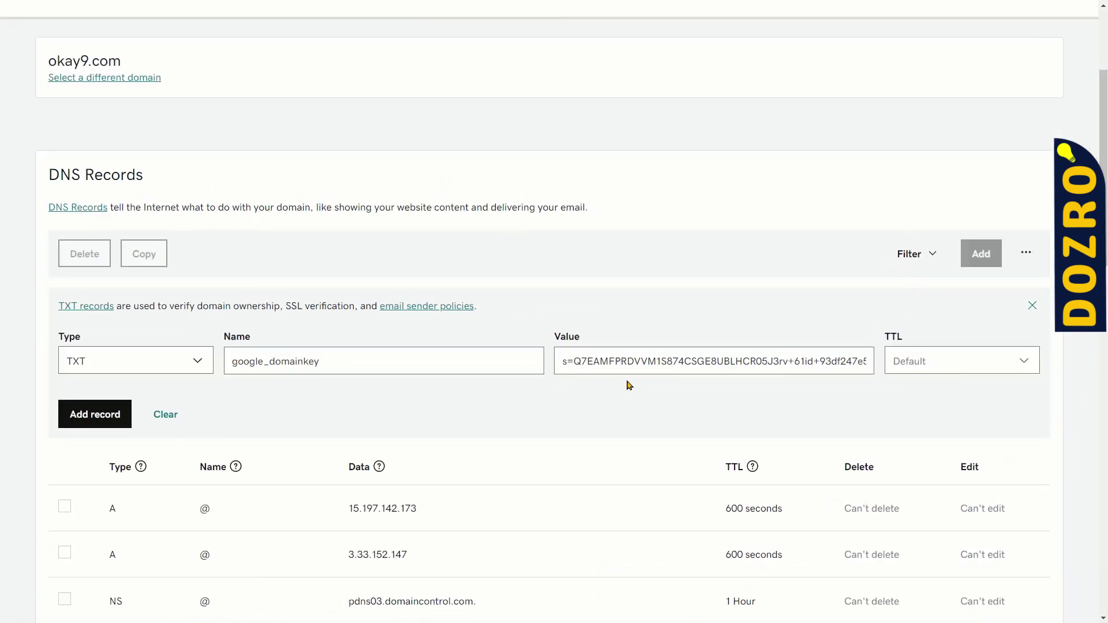
left_click(1029, 366)
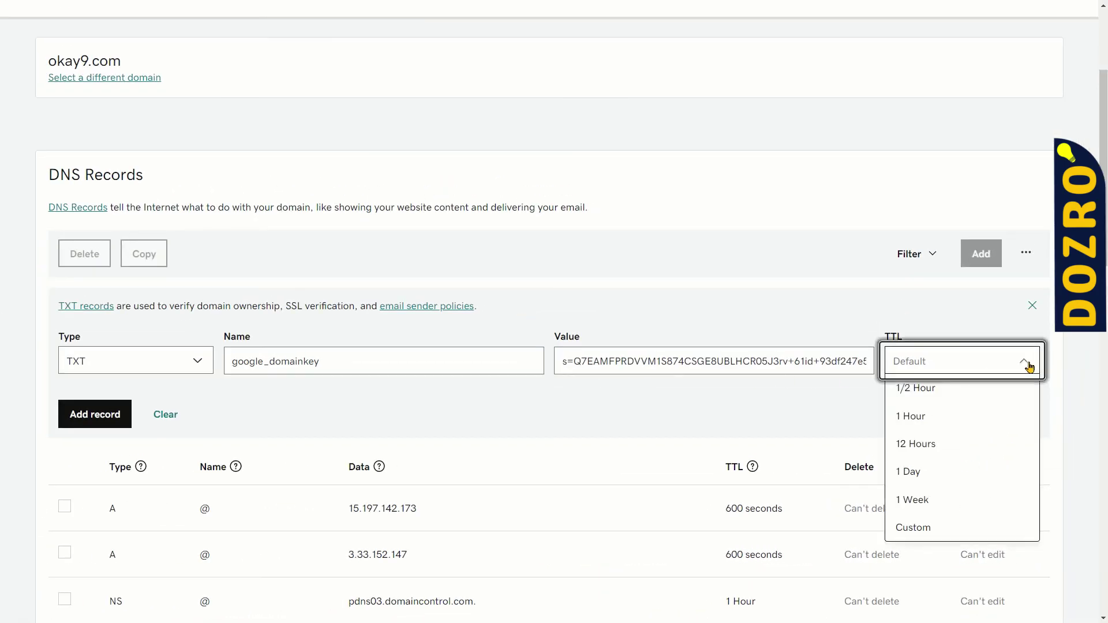
left_click(922, 414)
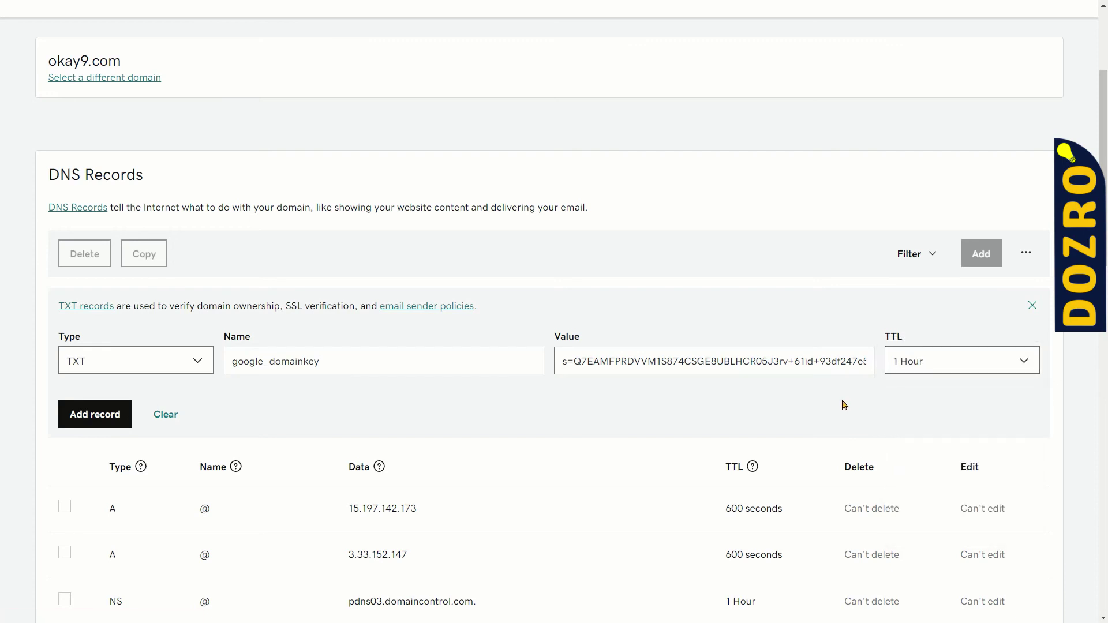
left_click(95, 416)
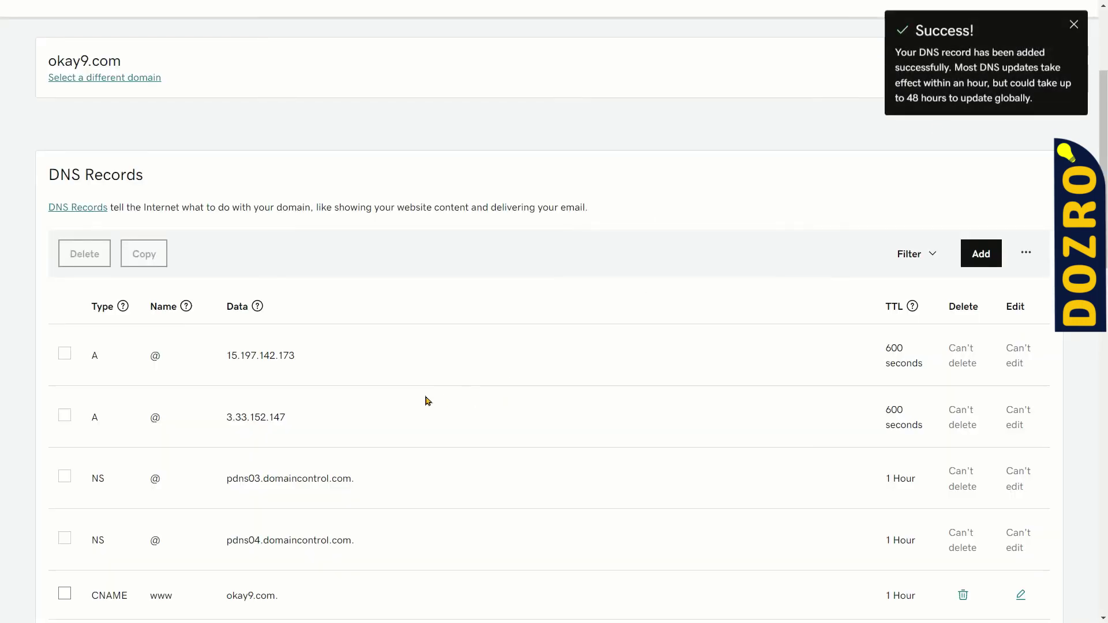
scroll(427, 400, "down", 10)
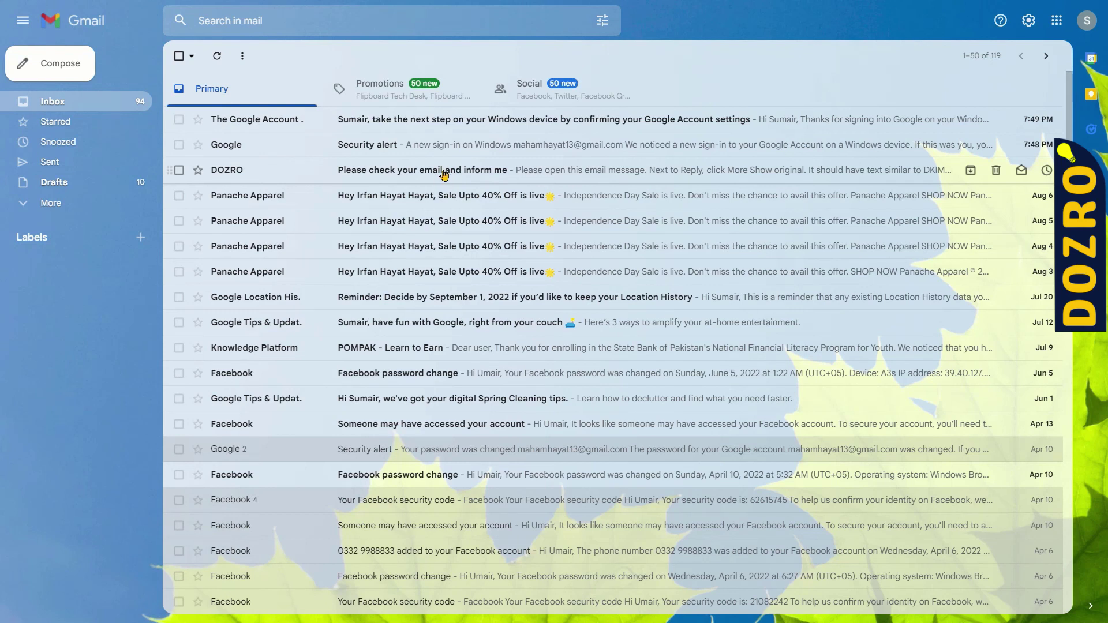
Step: Open the test email from the inbox and bring up its More actions menu
left_click(443, 175)
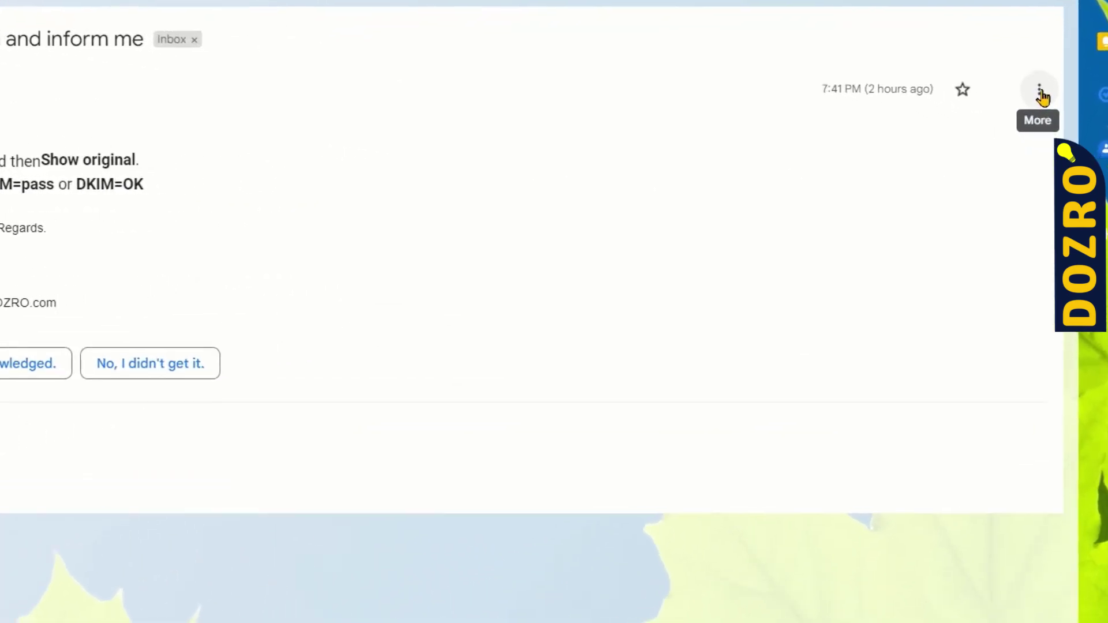
left_click(1035, 74)
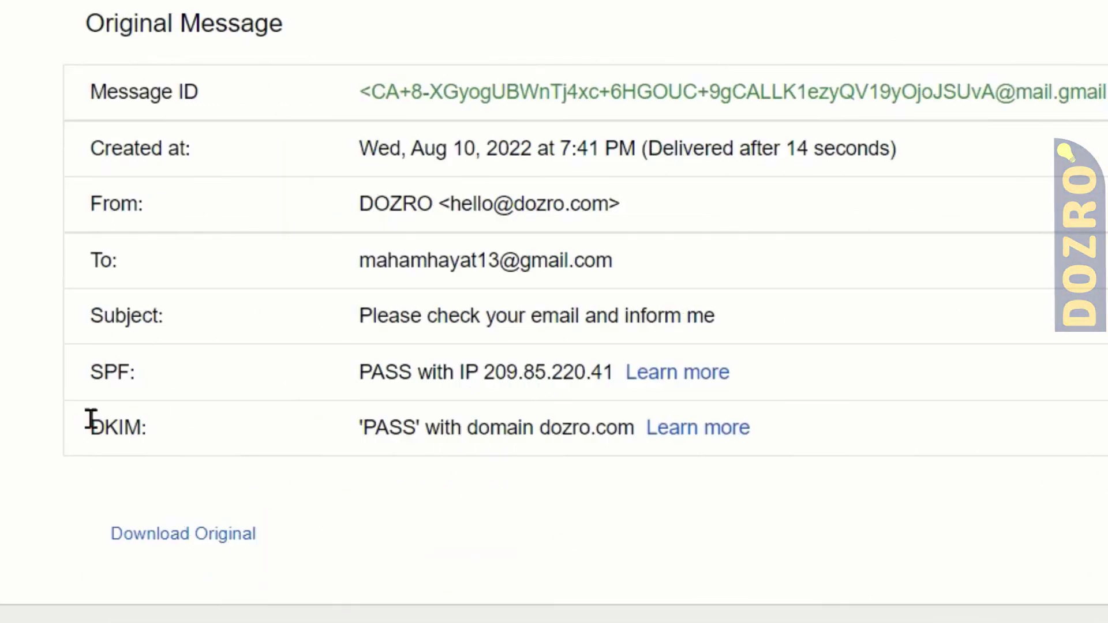
left_click_drag(125, 418, 638, 416)
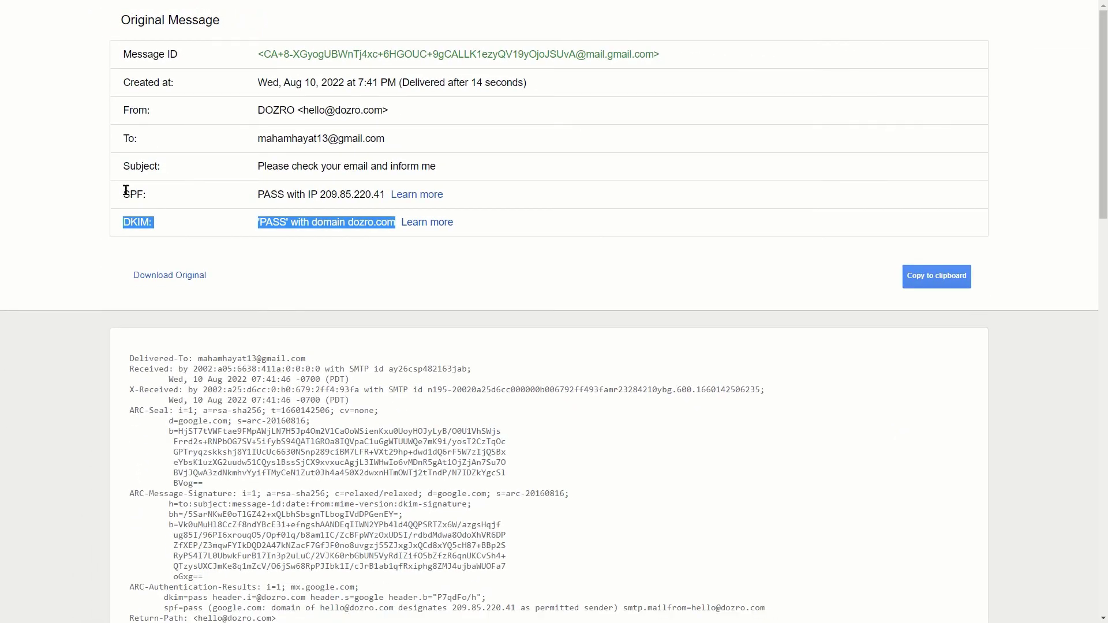
left_click_drag(125, 190, 350, 190)
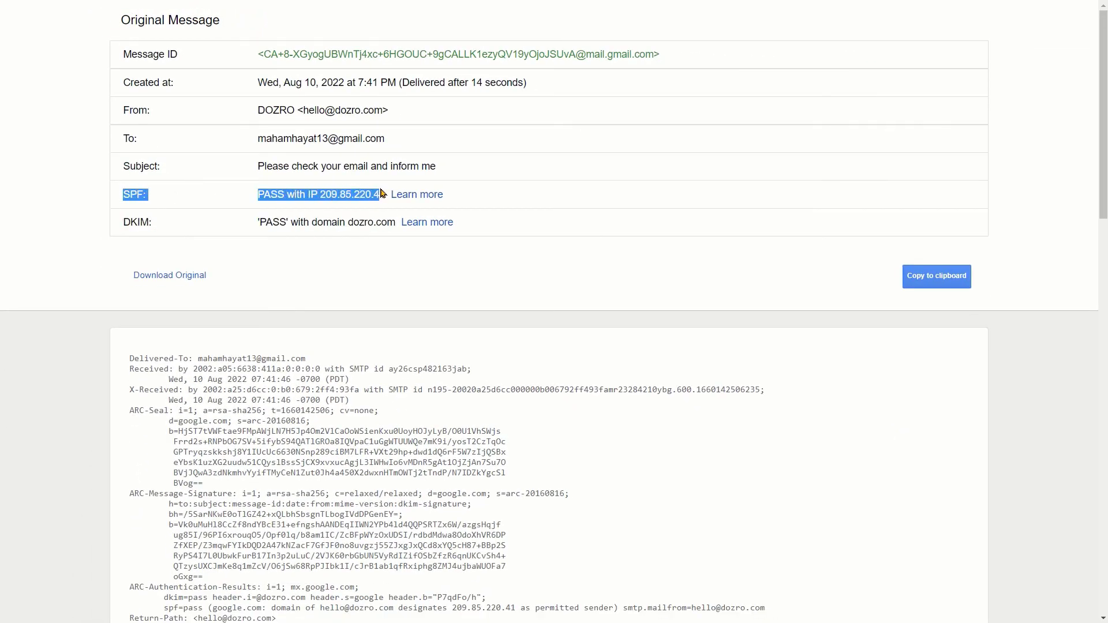
left_click(327, 196)
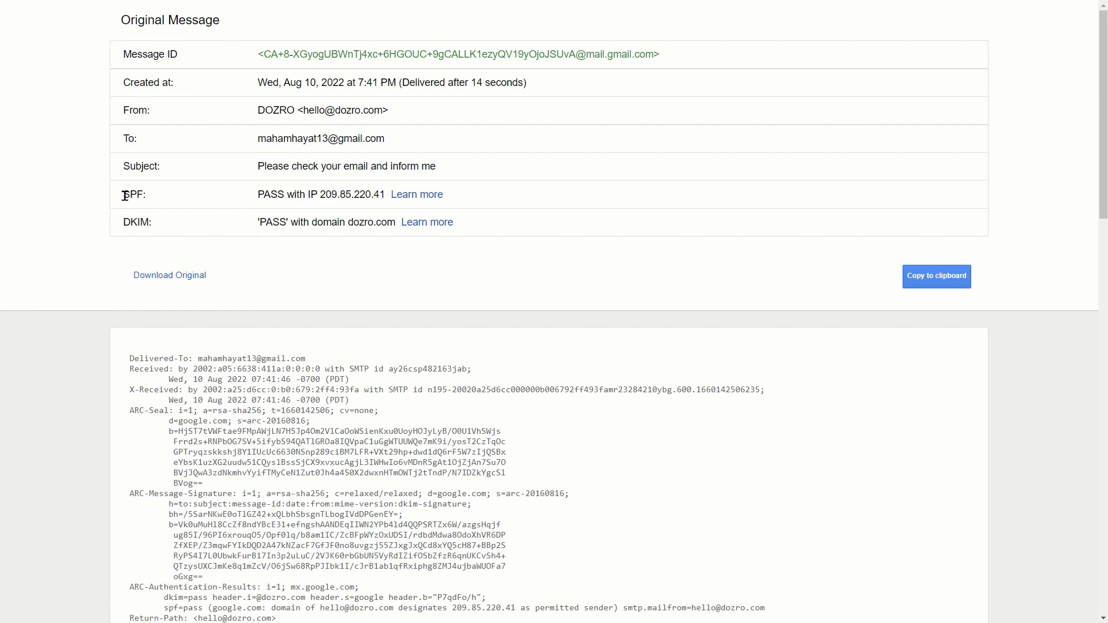
left_click_drag(124, 196, 394, 217)
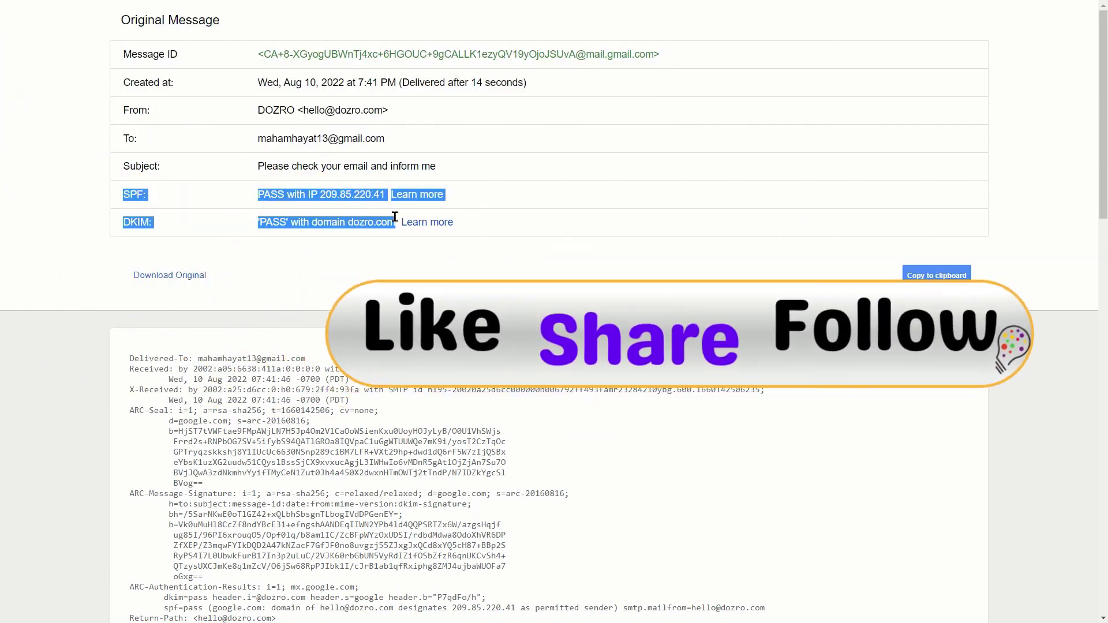